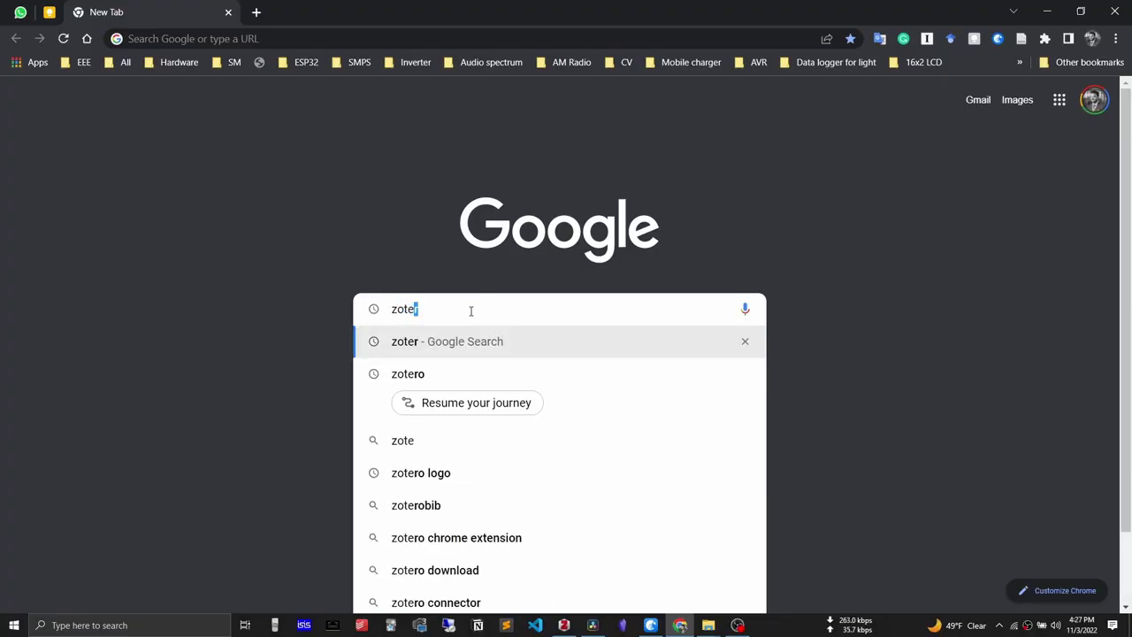
Step: Search Google for zotero and open the official Zotero download page
{"action": "type", "text": "otero"}
{"action": "key", "text": "Return"}
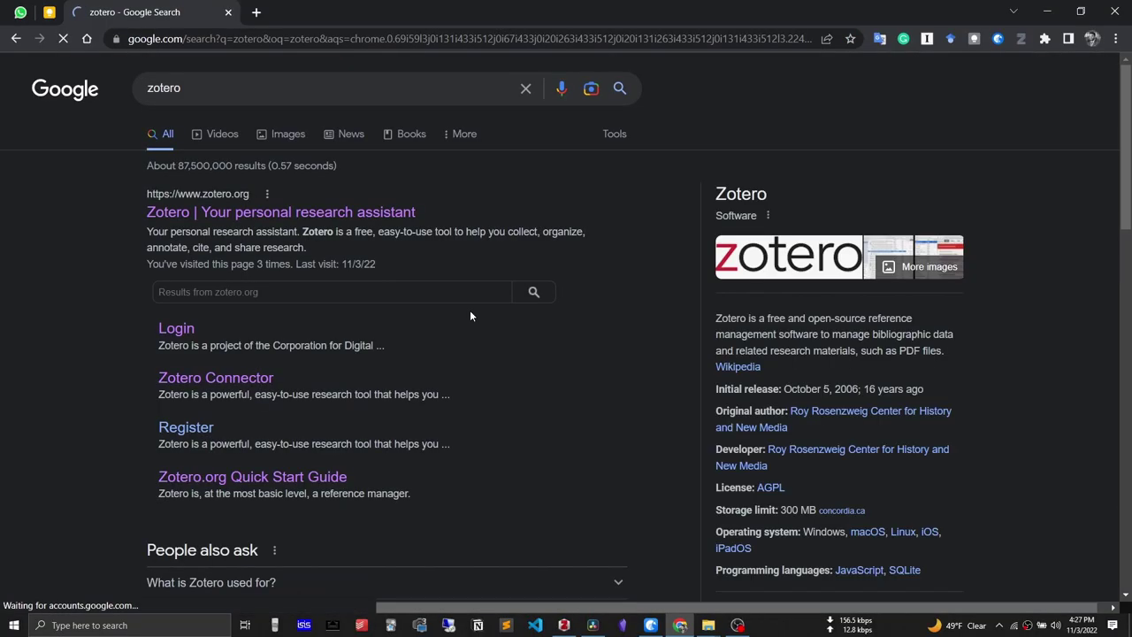
{"action": "left_click", "coordinate": [356, 217]}
{"action": "left_click", "coordinate": [566, 351]}
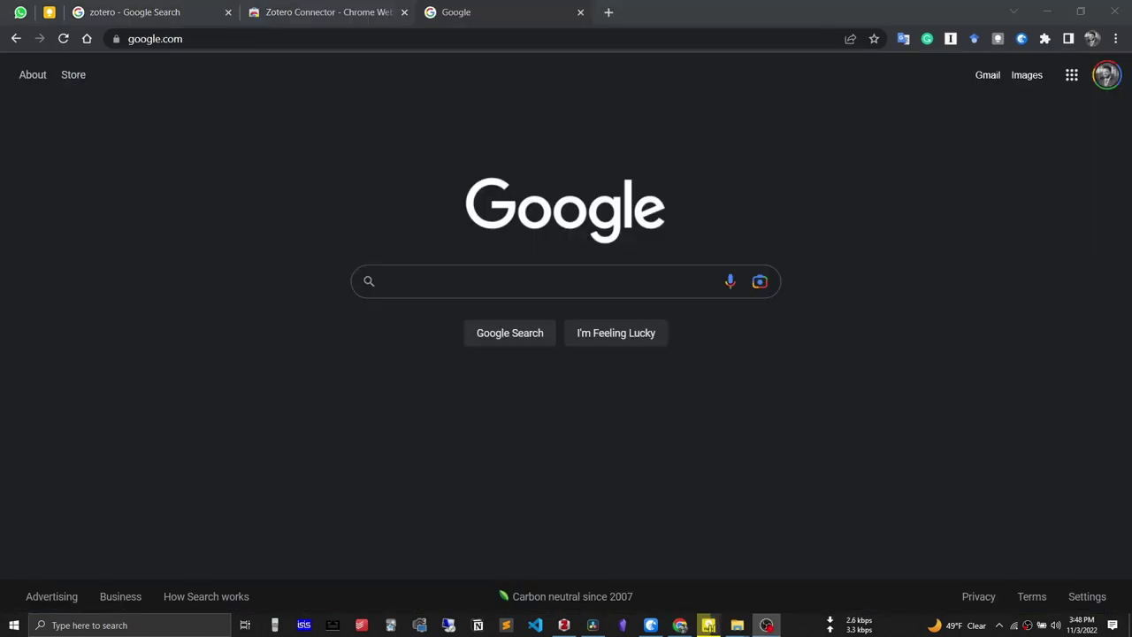
Step: Install the Zotero Connector extension in Chrome from its Chrome Web Store page
{"action": "left_click", "coordinate": [562, 280]}
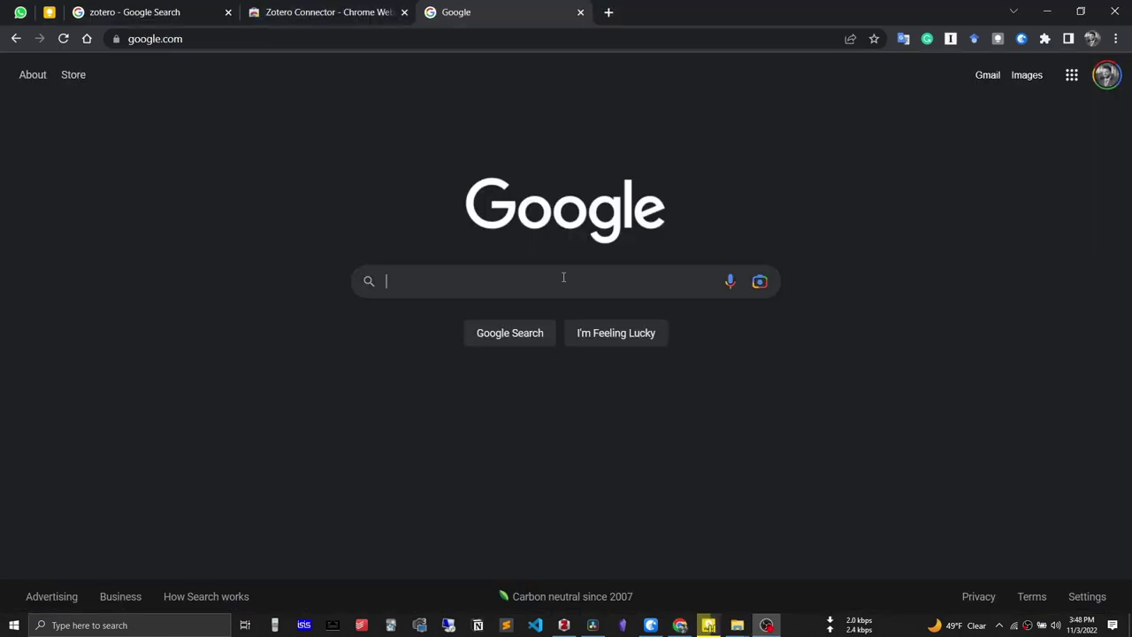
{"action": "type", "text": "zotero"}
{"action": "key", "text": "Return"}
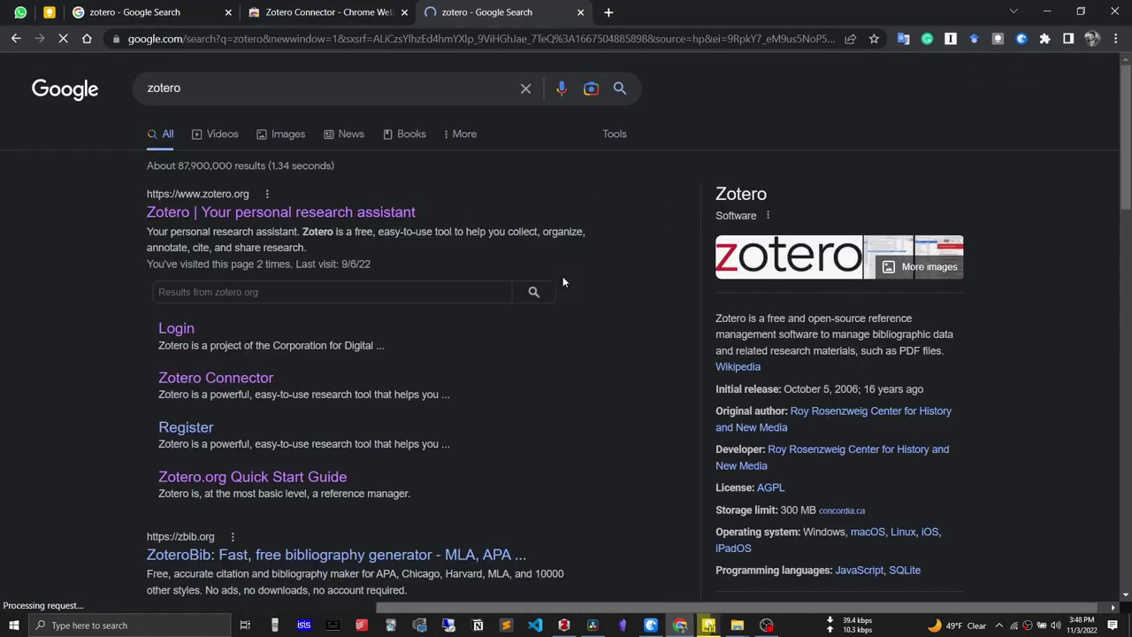
{"action": "left_click", "coordinate": [223, 381]}
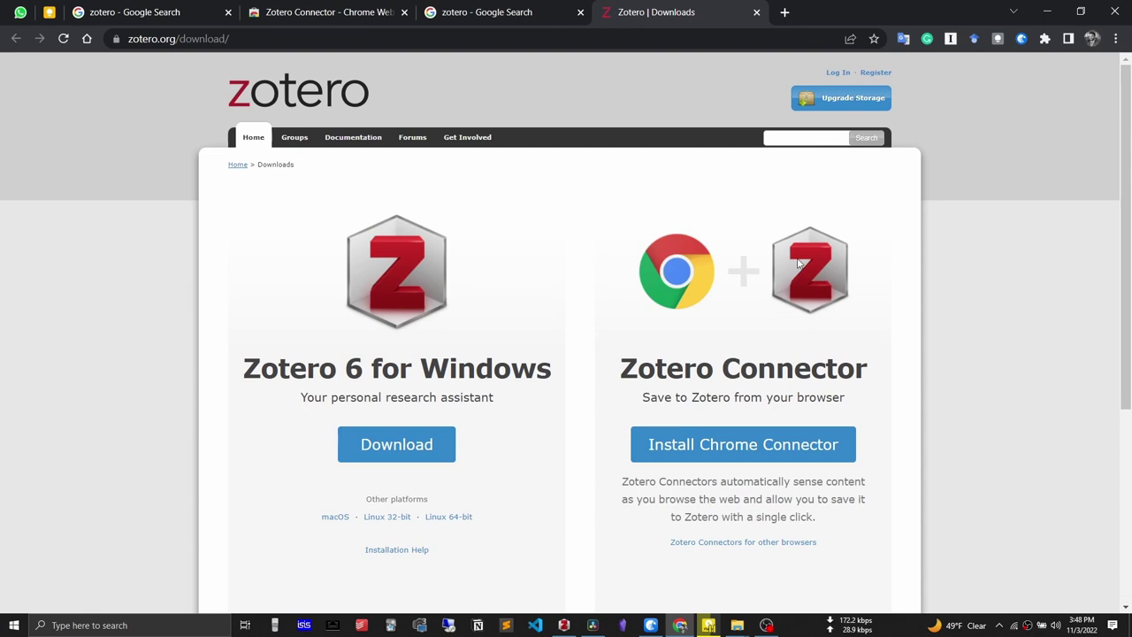
{"action": "left_click", "coordinate": [758, 447]}
{"action": "left_click", "coordinate": [893, 180]}
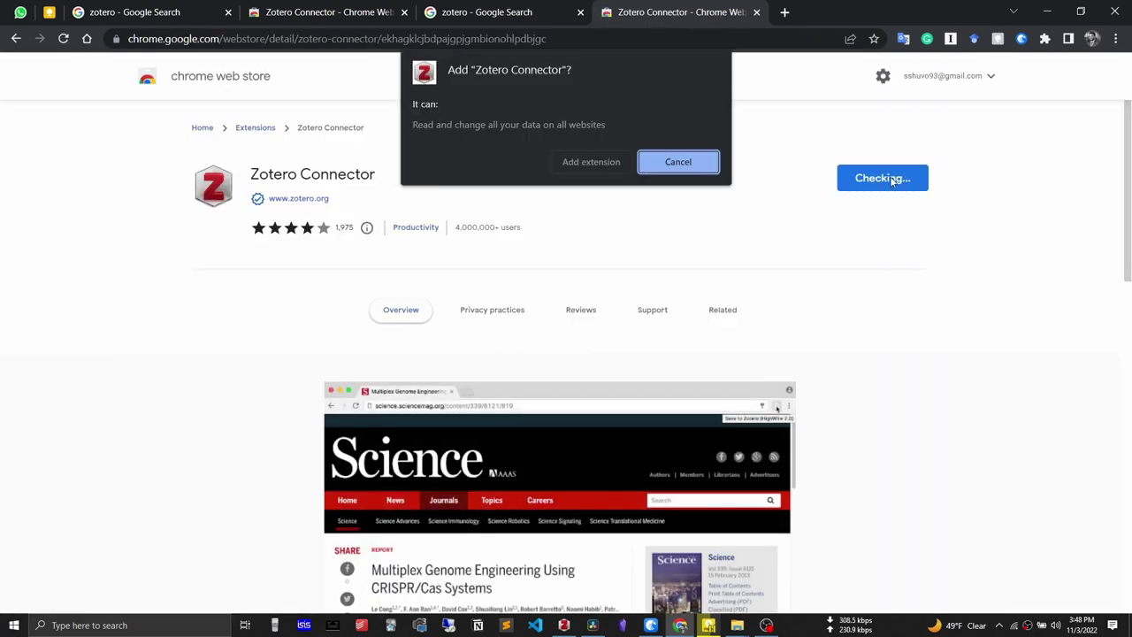
{"action": "left_click", "coordinate": [588, 163]}
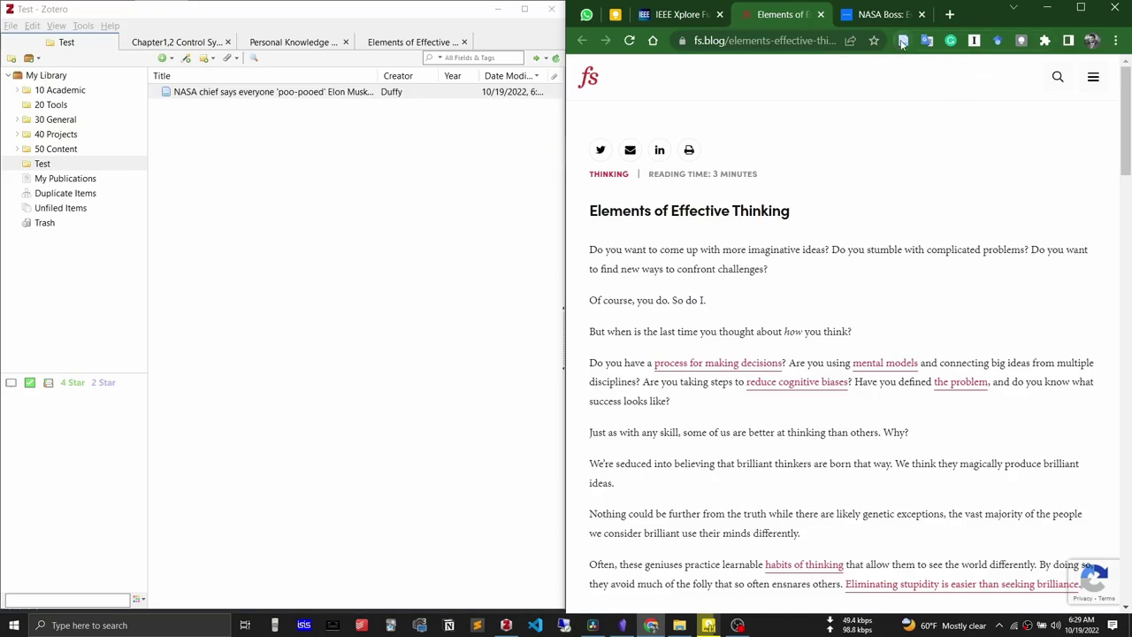
Step: Save the Elements of Effective Thinking article into Zotero with the Connector
{"action": "left_click", "coordinate": [902, 41]}
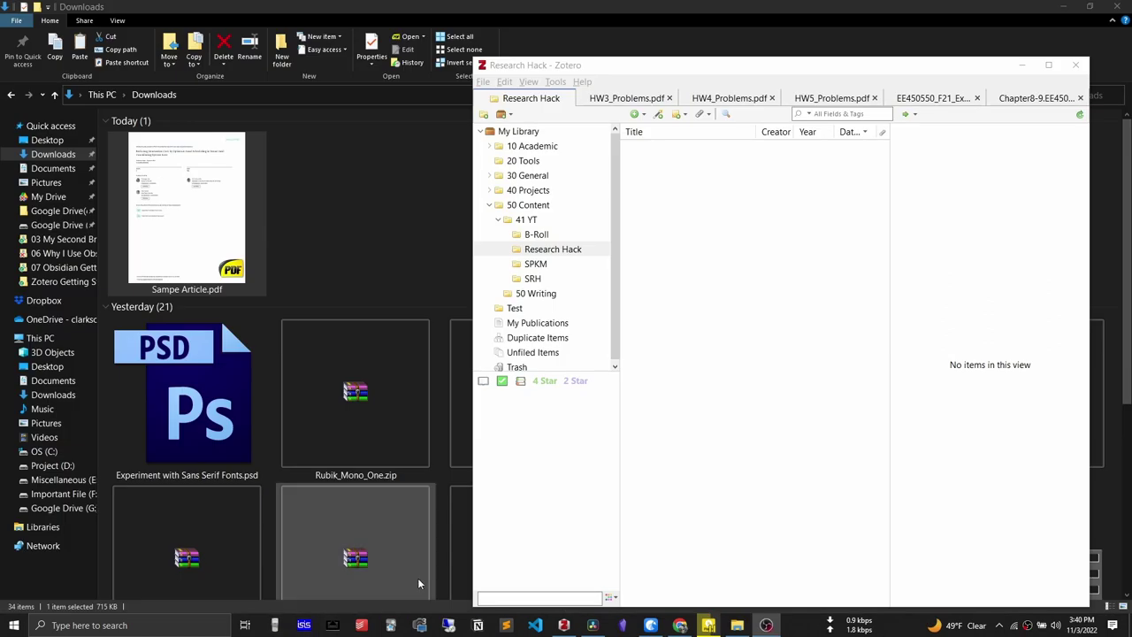
Step: Add Sample Article.pdf to the Research Hack collection
{"action": "left_click_drag", "start_coordinate": [182, 202], "coordinate": [731, 253]}
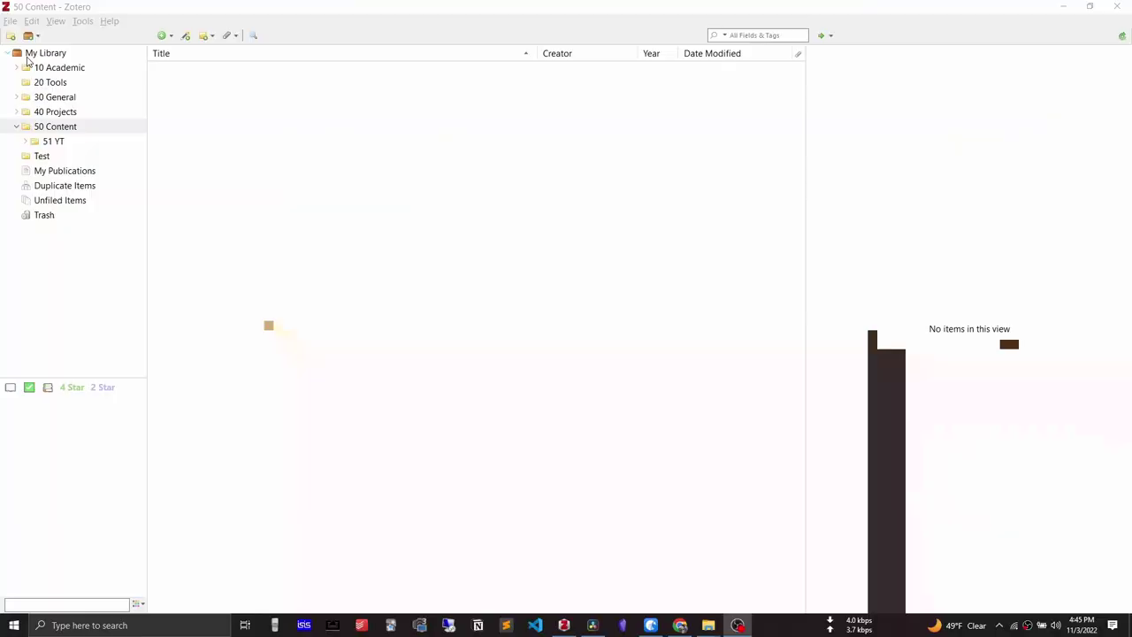
Step: Expand My Library's Academic subcollections and create a collection named 'My Test Folder'
{"action": "left_click", "coordinate": [27, 58]}
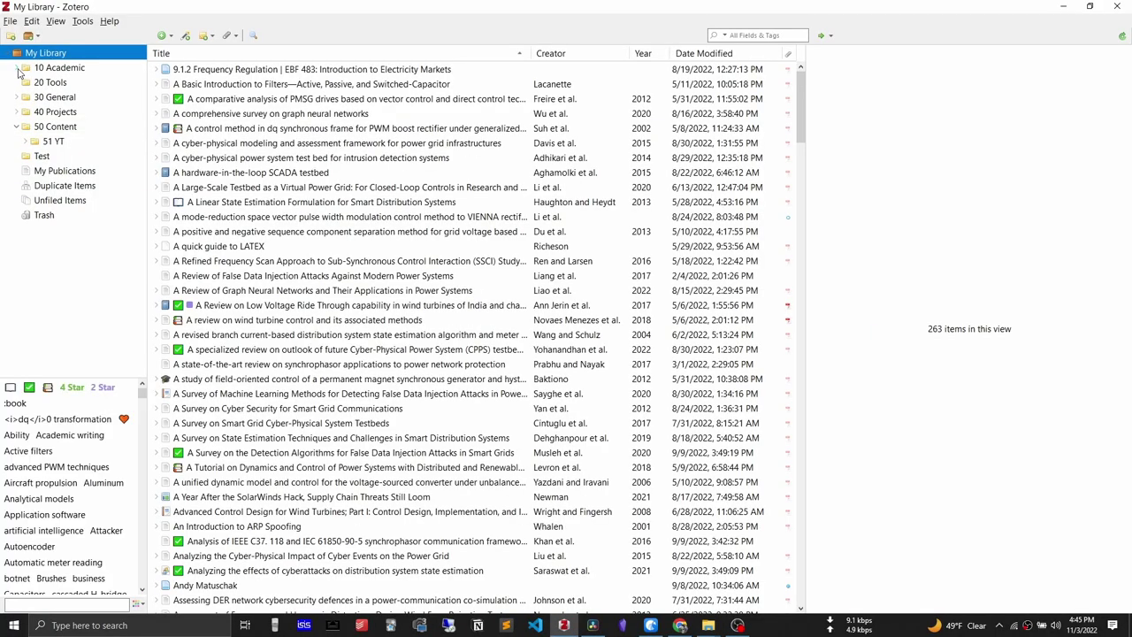
{"action": "left_click", "coordinate": [18, 69]}
{"action": "right_click", "coordinate": [60, 56]}
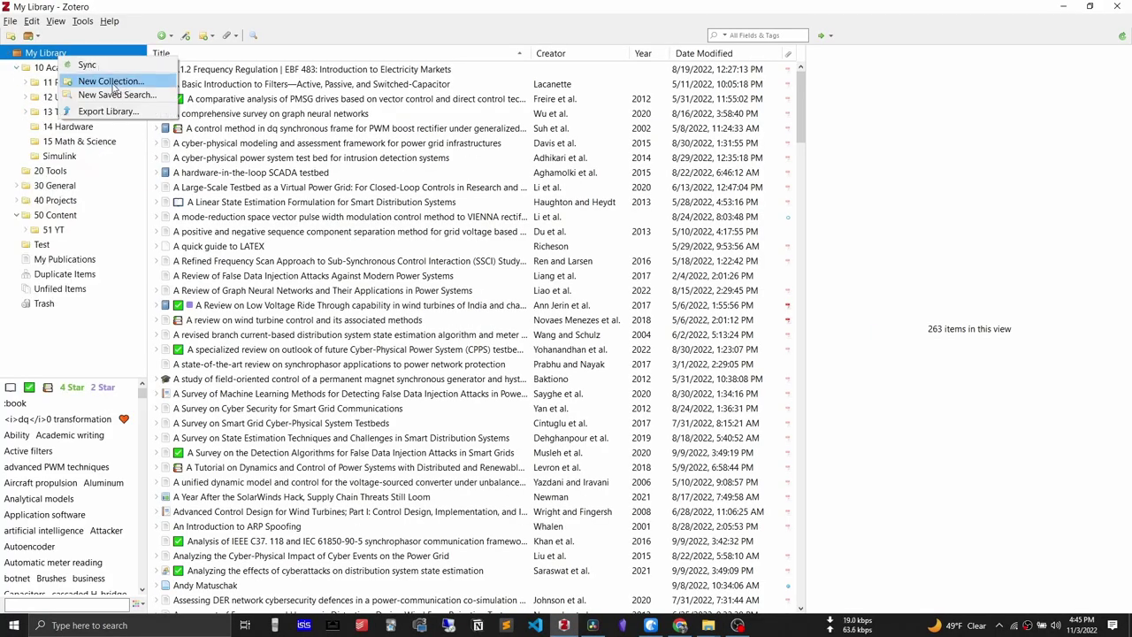
{"action": "left_click", "coordinate": [102, 81]}
{"action": "type", "text": "My Test Folder"}
{"action": "key", "text": "Return"}
{"action": "right_click", "coordinate": [95, 253]}
{"action": "left_click", "coordinate": [128, 253]}
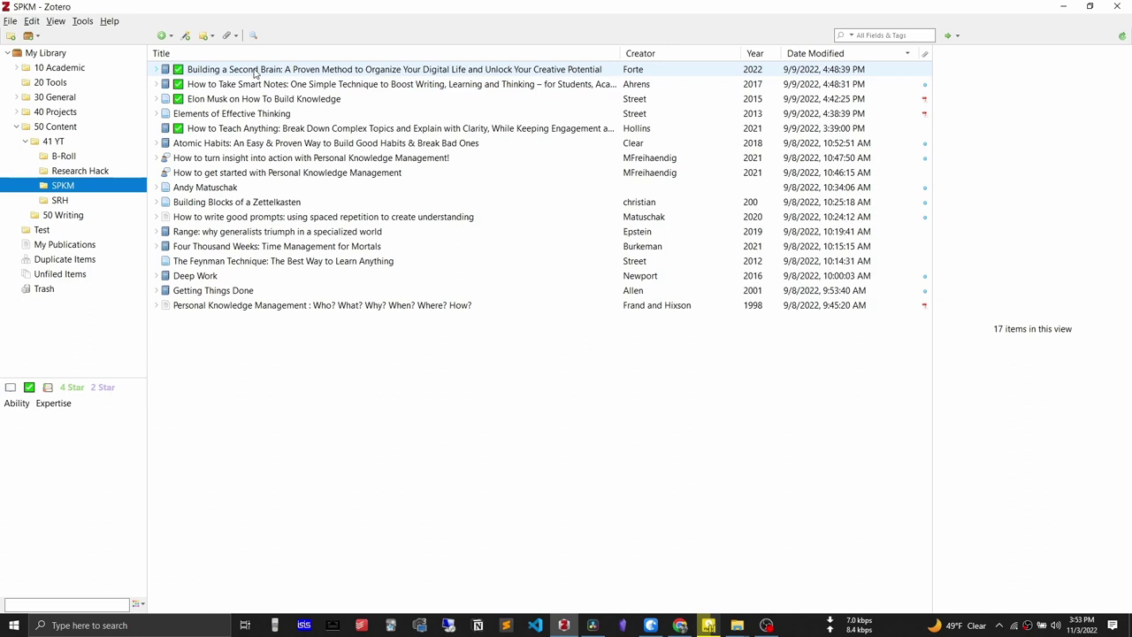
Step: File How to Take Smart Notes into Research Hack and review its items
{"action": "left_click_drag", "start_coordinate": [261, 89], "coordinate": [83, 172]}
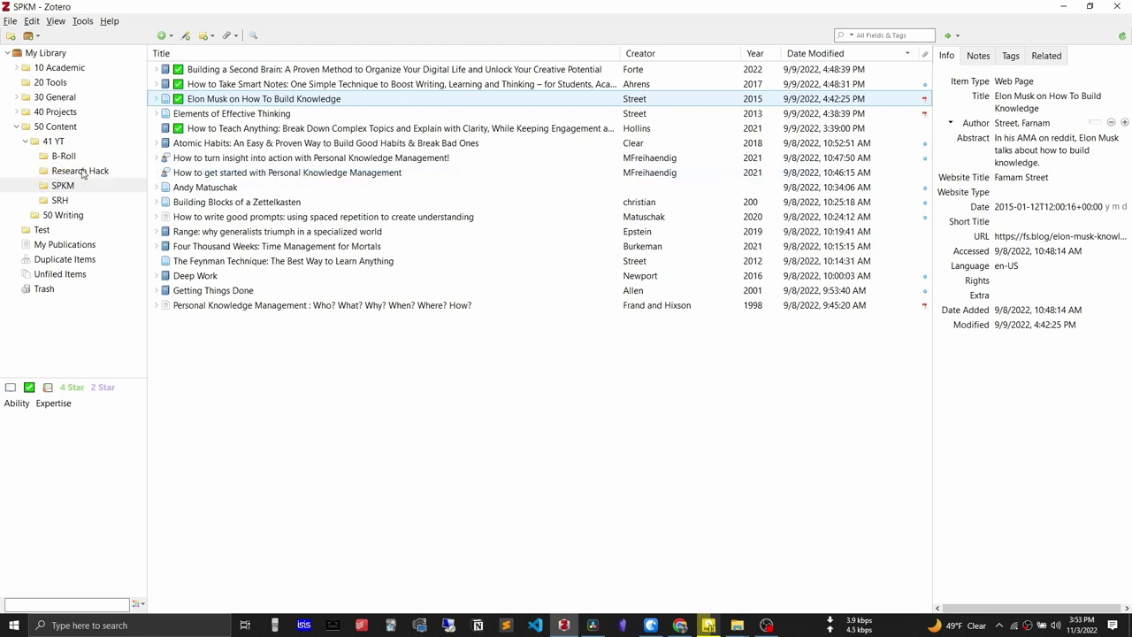
{"action": "left_click", "coordinate": [84, 172]}
{"action": "left_click", "coordinate": [212, 70]}
{"action": "left_click", "coordinate": [213, 84]}
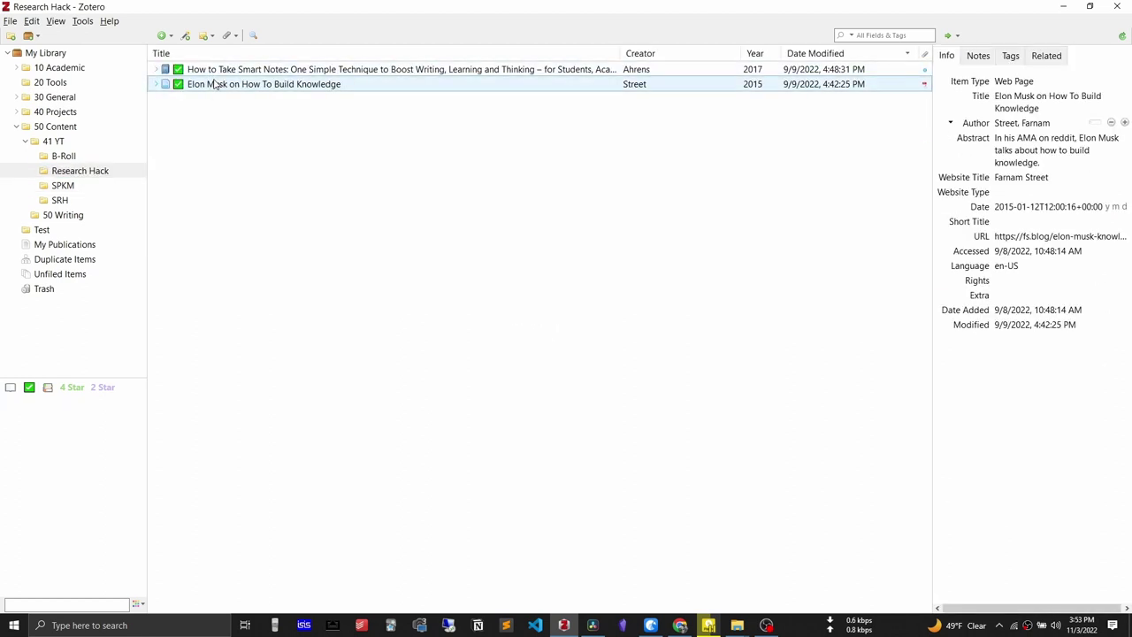
Step: Append '. Test test' to the Turbine/generator governor droop paper's title
{"action": "left_click", "coordinate": [63, 186]}
{"action": "left_click", "coordinate": [46, 53]}
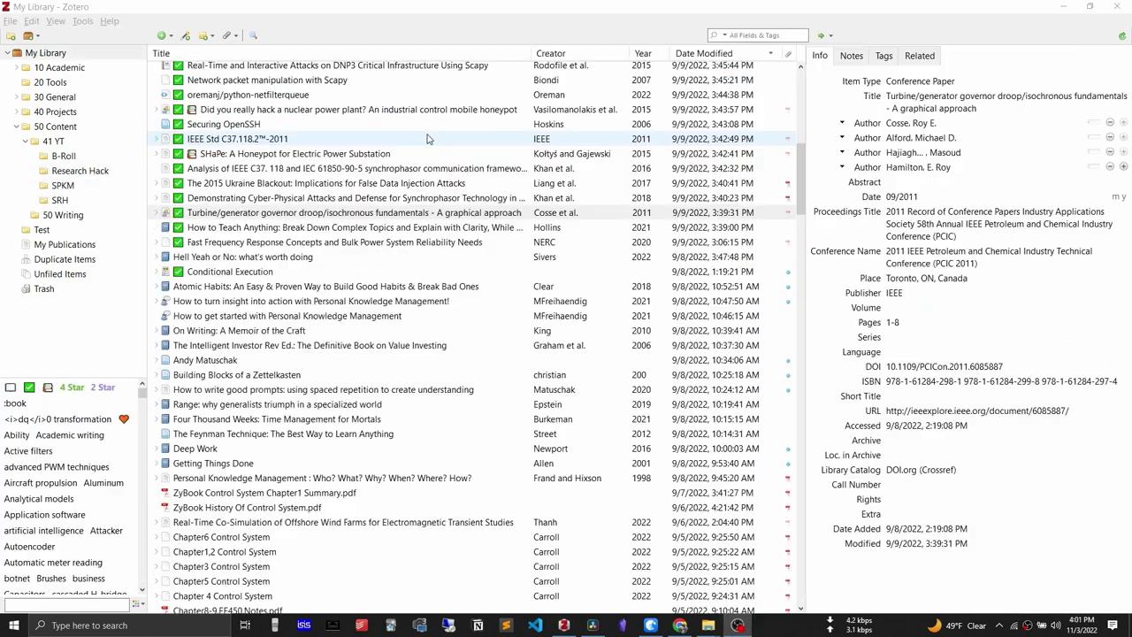
{"action": "scroll", "coordinate": [427, 138], "scroll_direction": "up", "scroll_amount": 2}
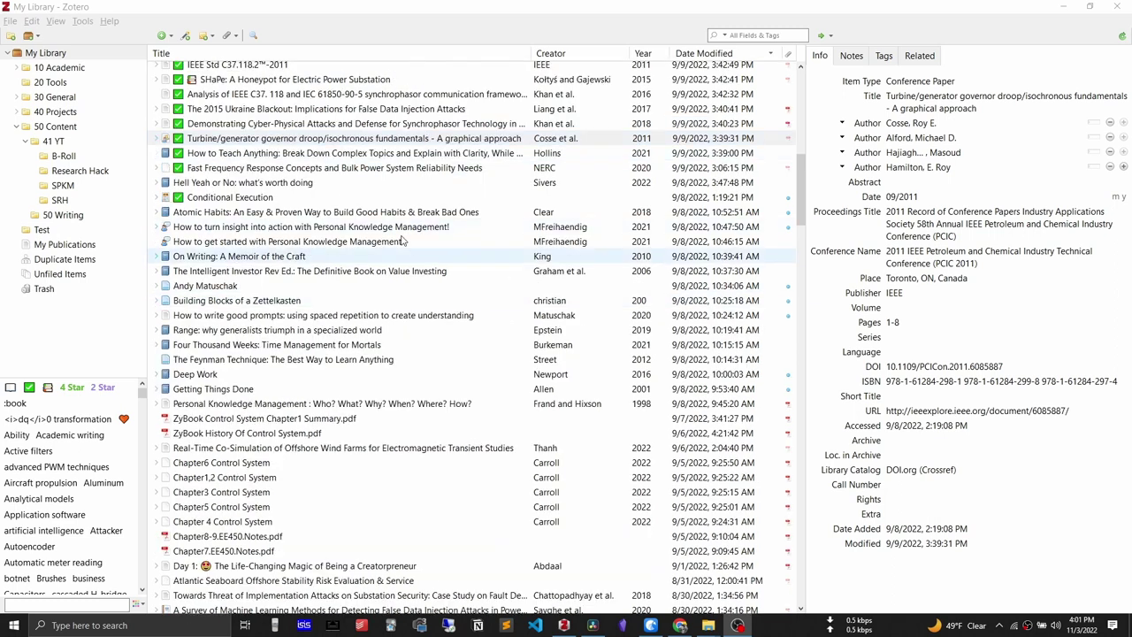
{"action": "left_click", "coordinate": [237, 142]}
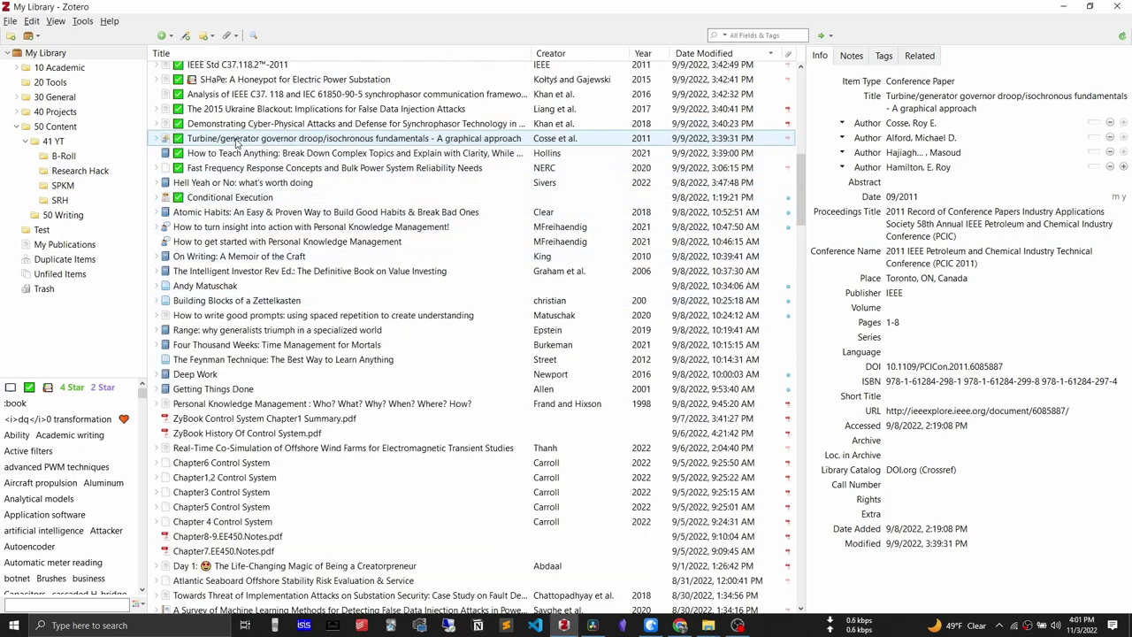
{"action": "left_click", "coordinate": [973, 101]}
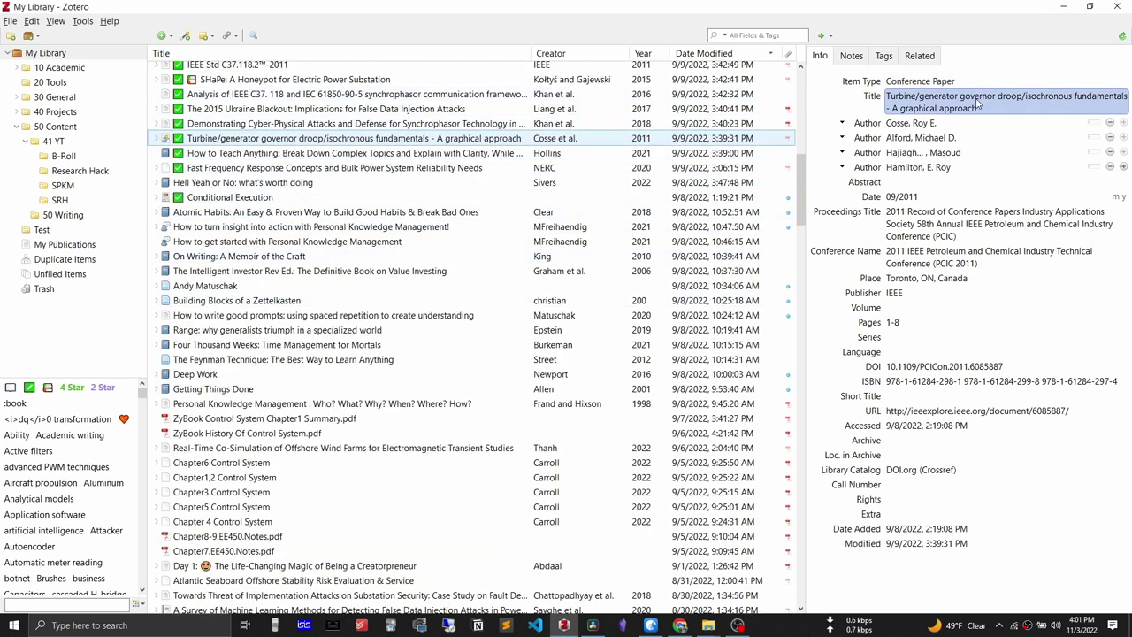
{"action": "left_click", "coordinate": [1060, 109]}
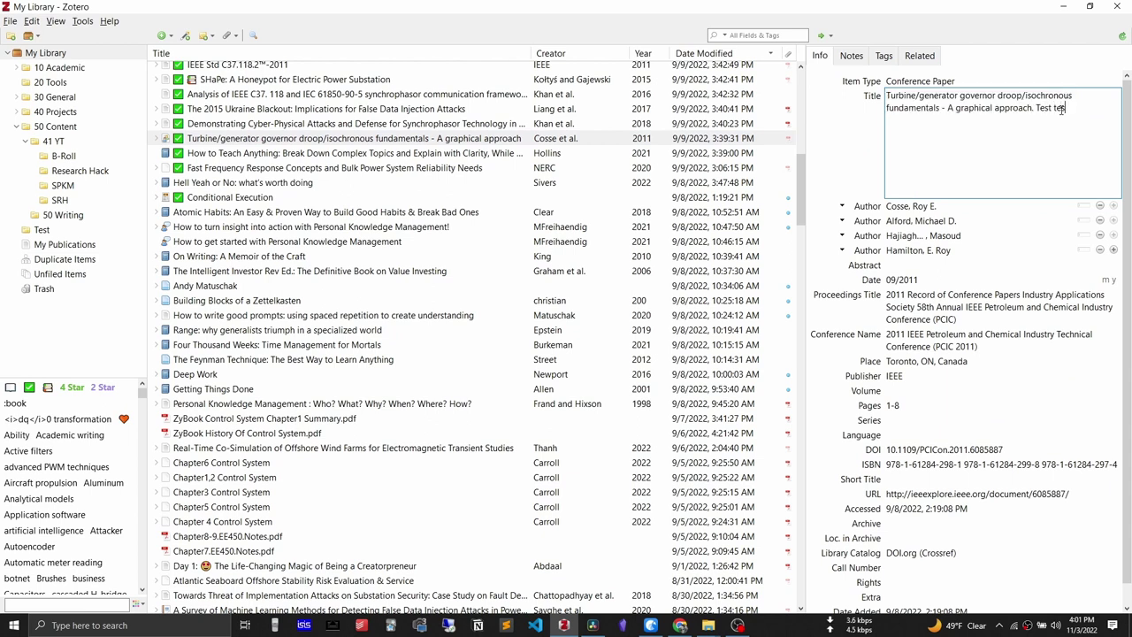
{"action": "key", "text": "Return"}
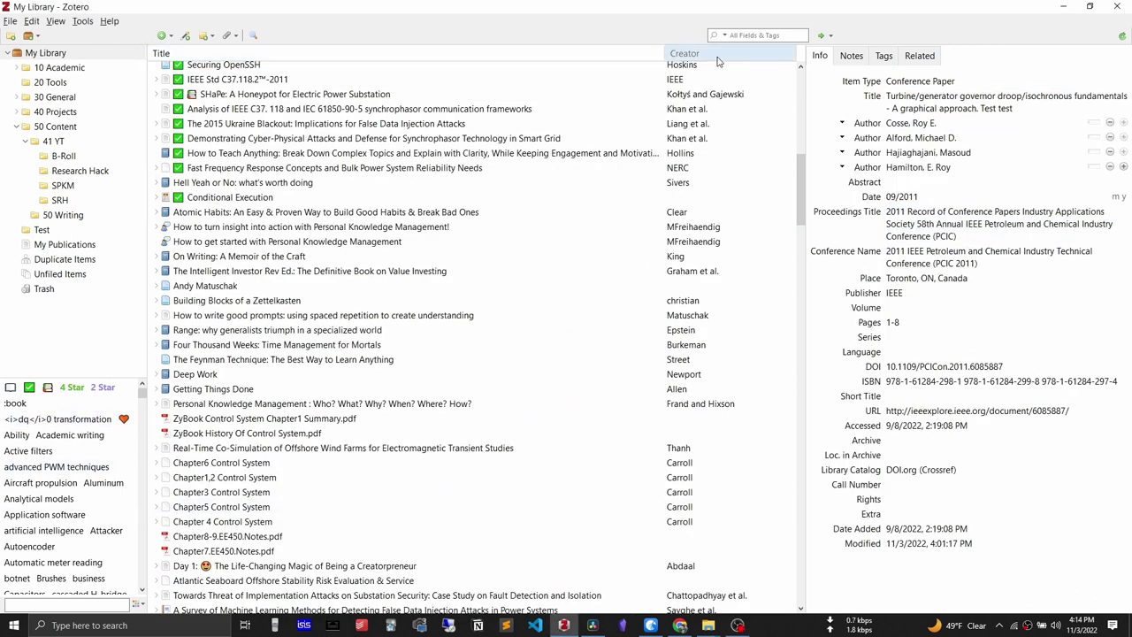
Step: Sort the item list by title and add Year and Date Modified columns
{"action": "left_click", "coordinate": [718, 56]}
{"action": "left_click", "coordinate": [177, 55]}
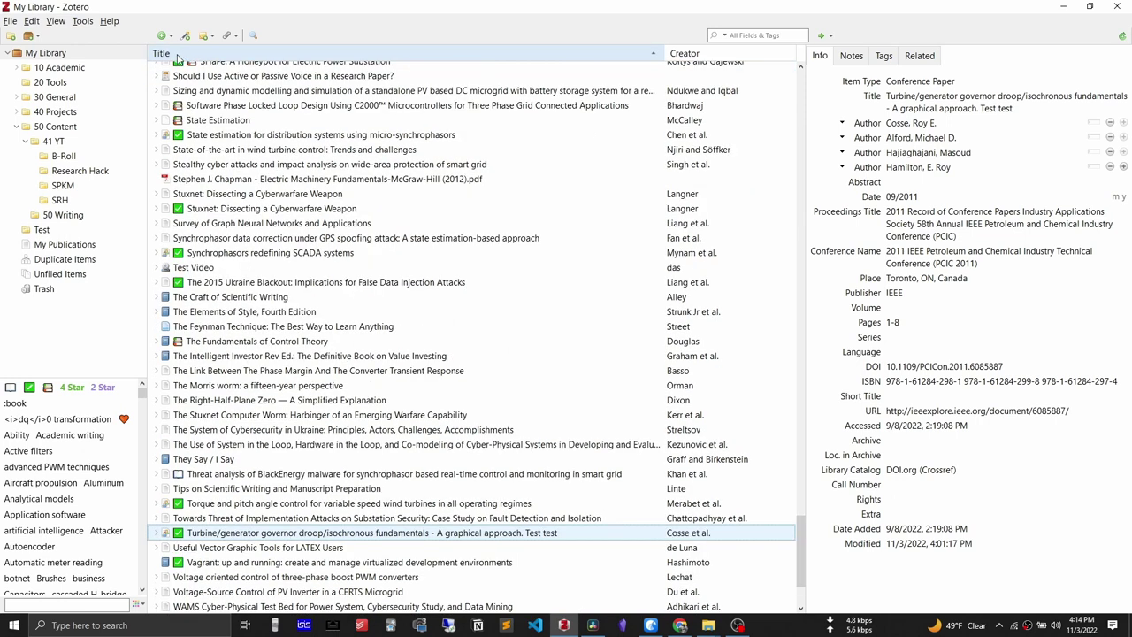
{"action": "right_click", "coordinate": [495, 60]}
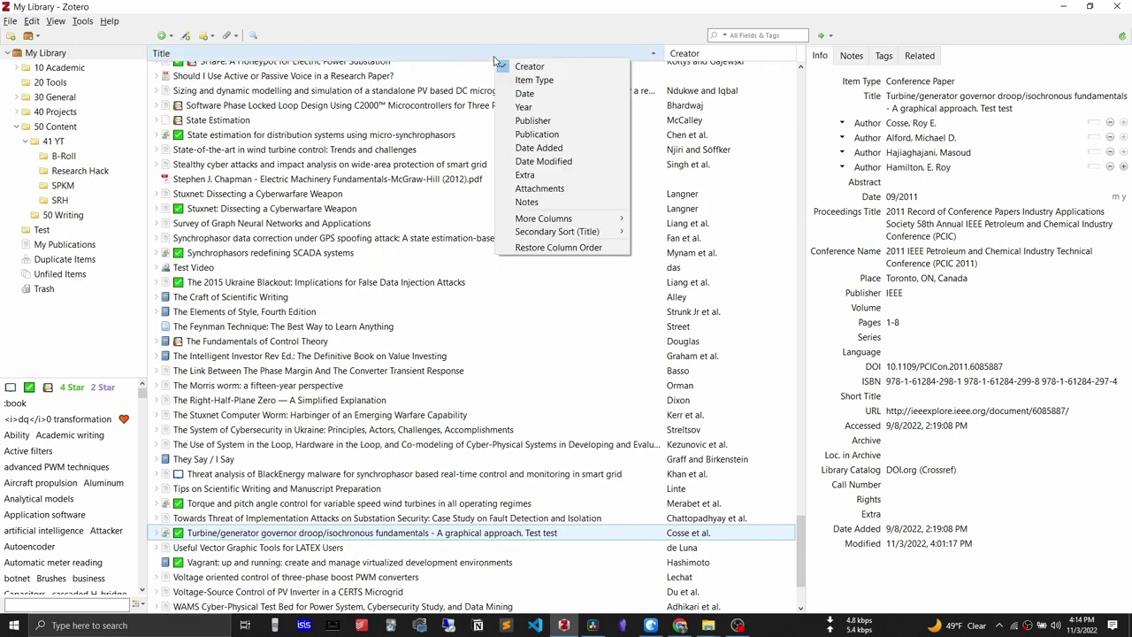
{"action": "left_click", "coordinate": [528, 106]}
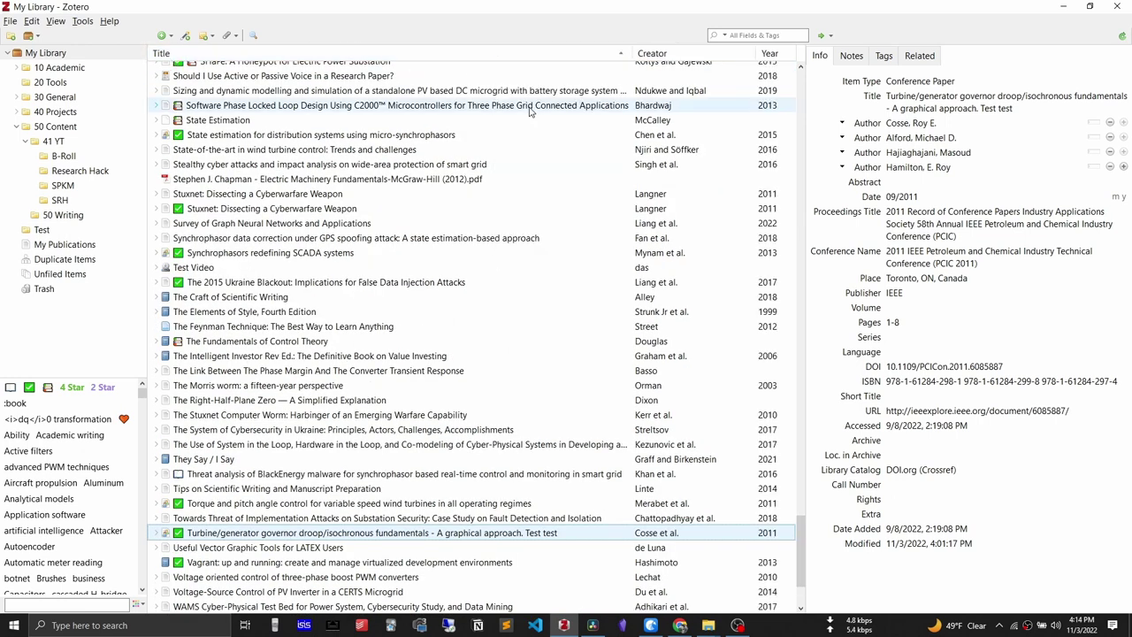
{"action": "right_click", "coordinate": [527, 55]}
{"action": "left_click", "coordinate": [566, 162]}
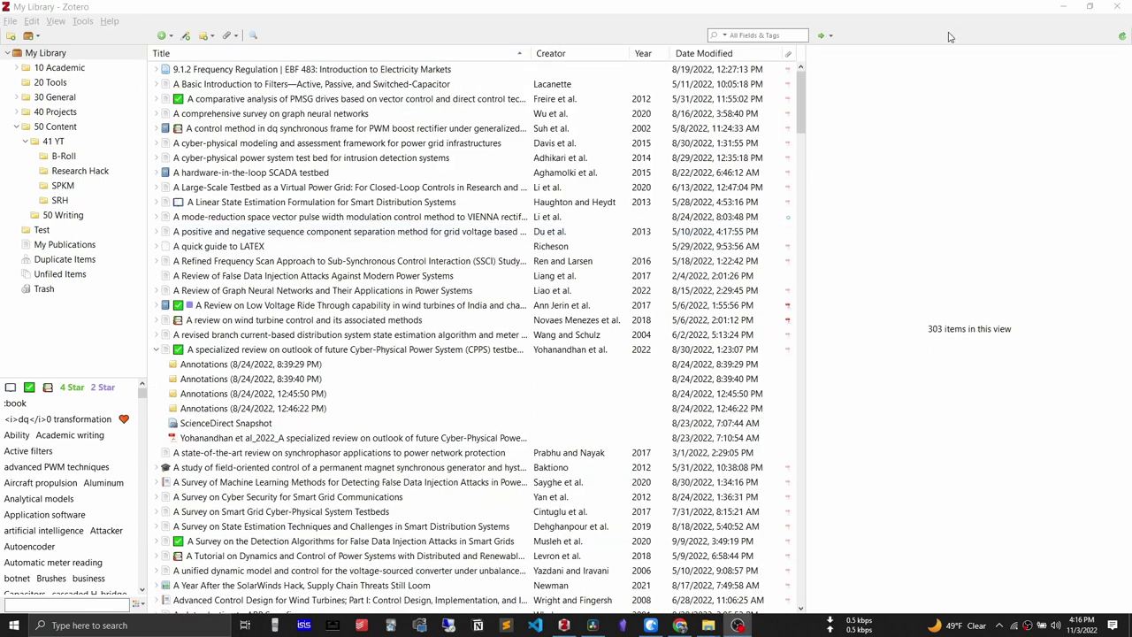
Step: Search the library for 'shuvangkar', then 'a refined', and expand the Design and Hardware paper
{"action": "left_click", "coordinate": [760, 36]}
{"action": "type", "text": "shuvangkar"}
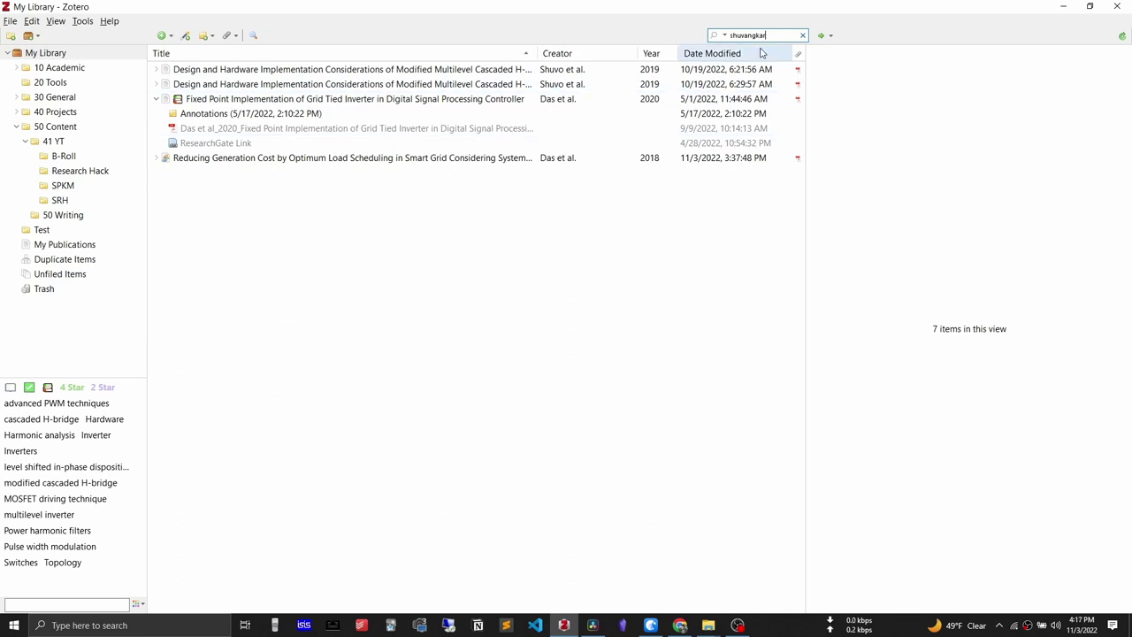
{"action": "key", "text": "Escape"}
{"action": "type", "text": "a ref"}
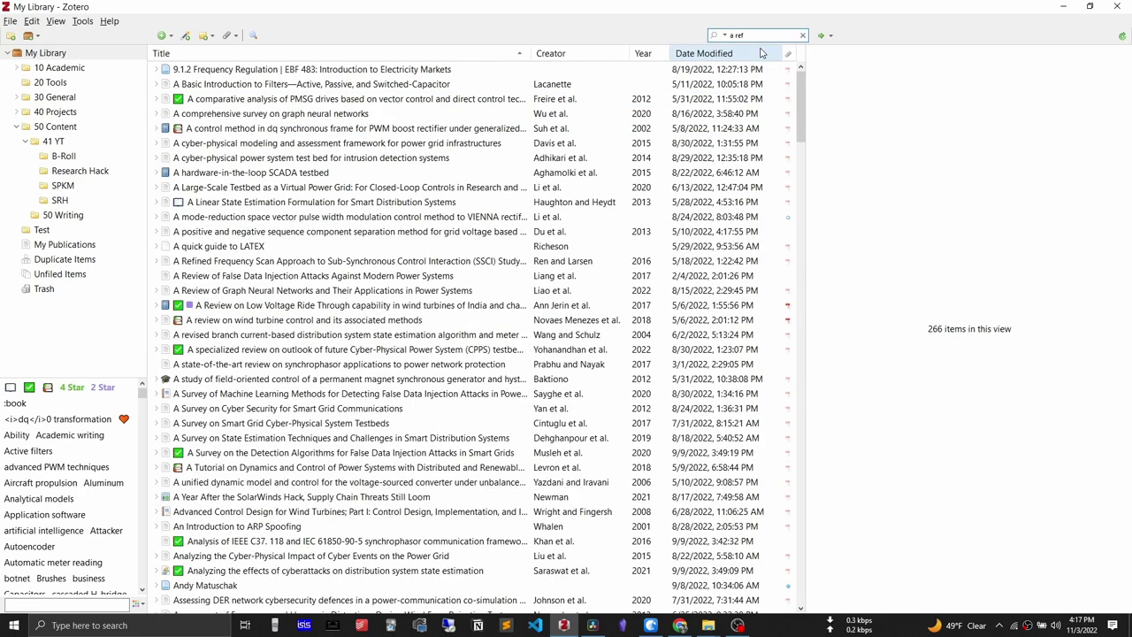
{"action": "type", "text": "ined"}
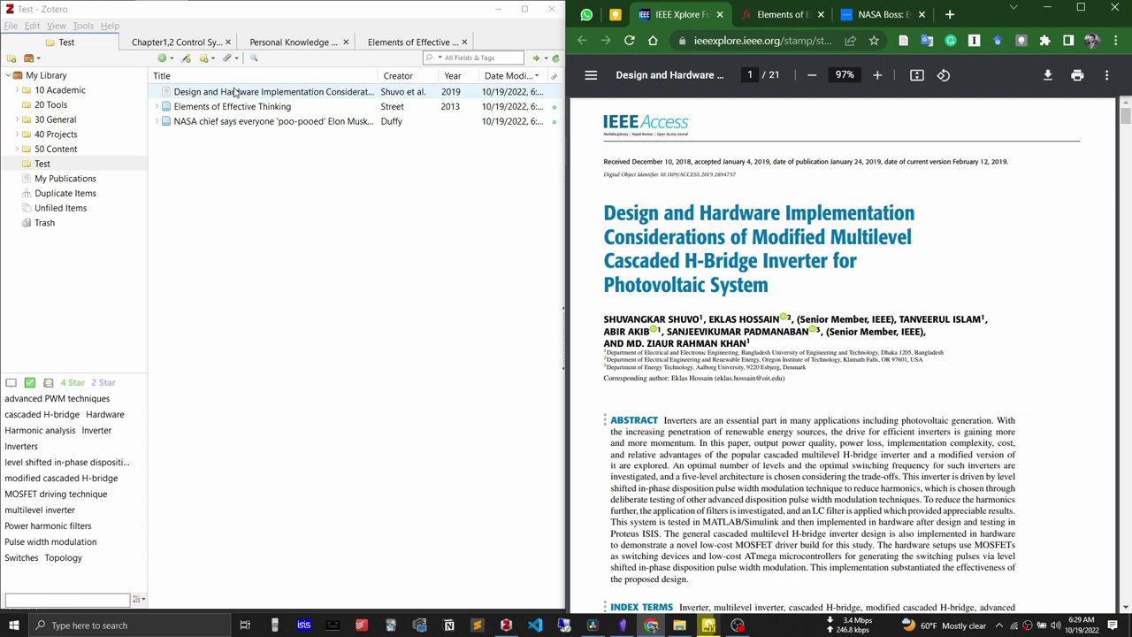
{"action": "scroll", "coordinate": [850, 193], "scroll_direction": "down", "scroll_amount": 4}
{"action": "scroll", "coordinate": [733, 237], "scroll_direction": "up", "scroll_amount": 4}
{"action": "left_click", "coordinate": [159, 92]}
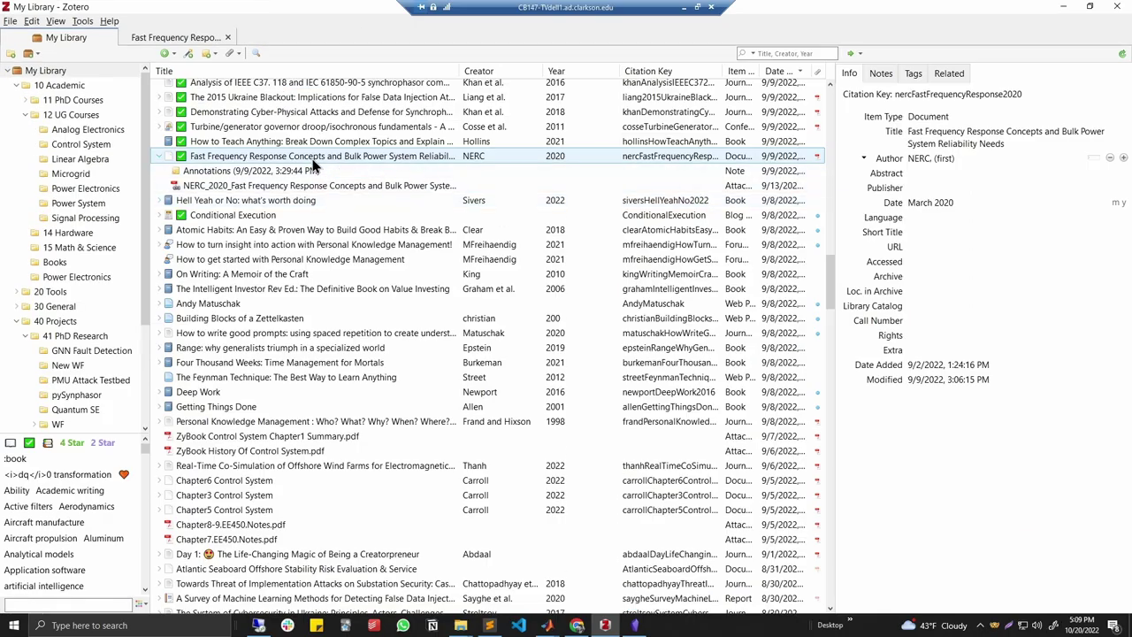
Step: Open the Fast Frequency Response PDF and scroll to the frequency-control section
{"action": "double_click", "coordinate": [310, 157]}
{"action": "scroll", "coordinate": [376, 295], "scroll_direction": "down", "scroll_amount": 20}
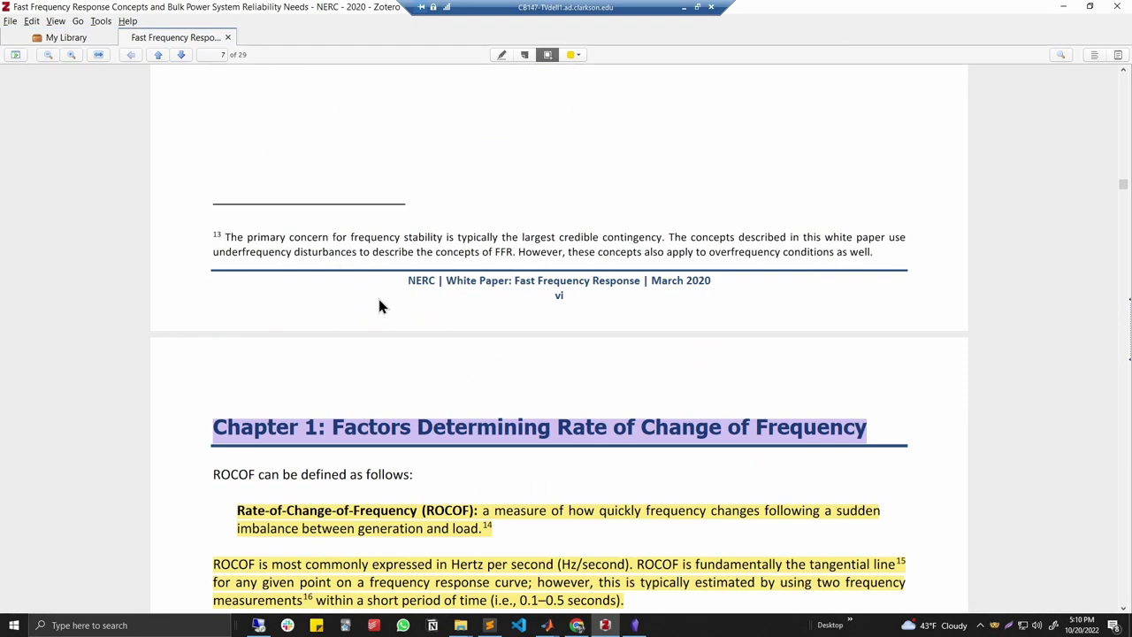
{"action": "scroll", "coordinate": [392, 325], "scroll_direction": "down", "scroll_amount": 5}
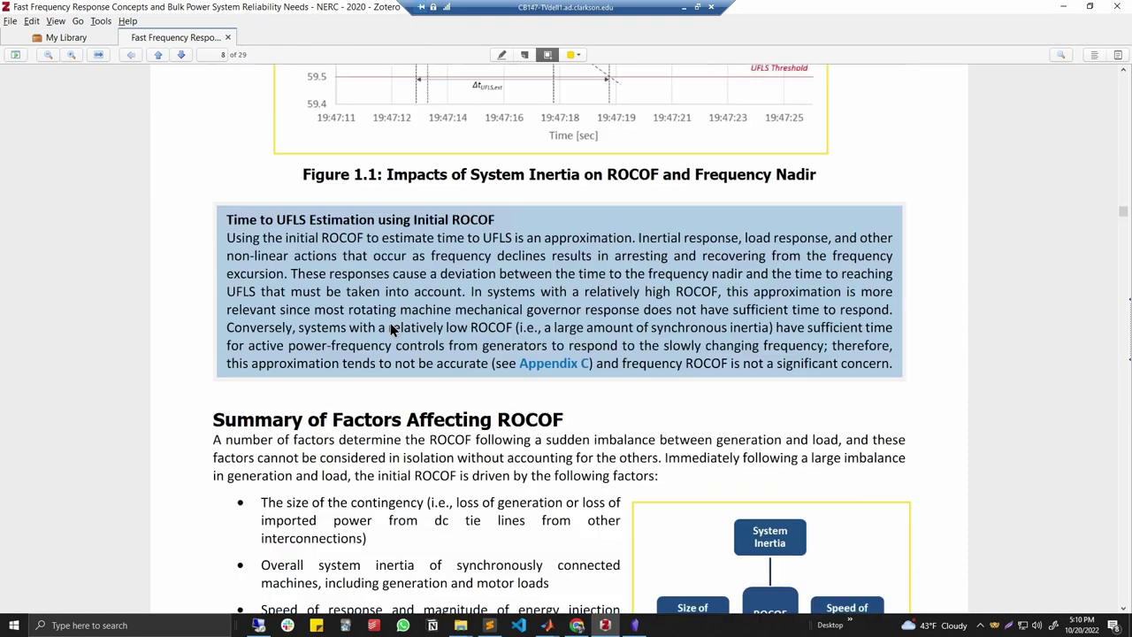
{"action": "scroll", "coordinate": [398, 311], "scroll_direction": "up", "scroll_amount": 1}
{"action": "scroll", "coordinate": [416, 292], "scroll_direction": "down", "scroll_amount": 6}
{"action": "scroll", "coordinate": [420, 305], "scroll_direction": "down", "scroll_amount": 5}
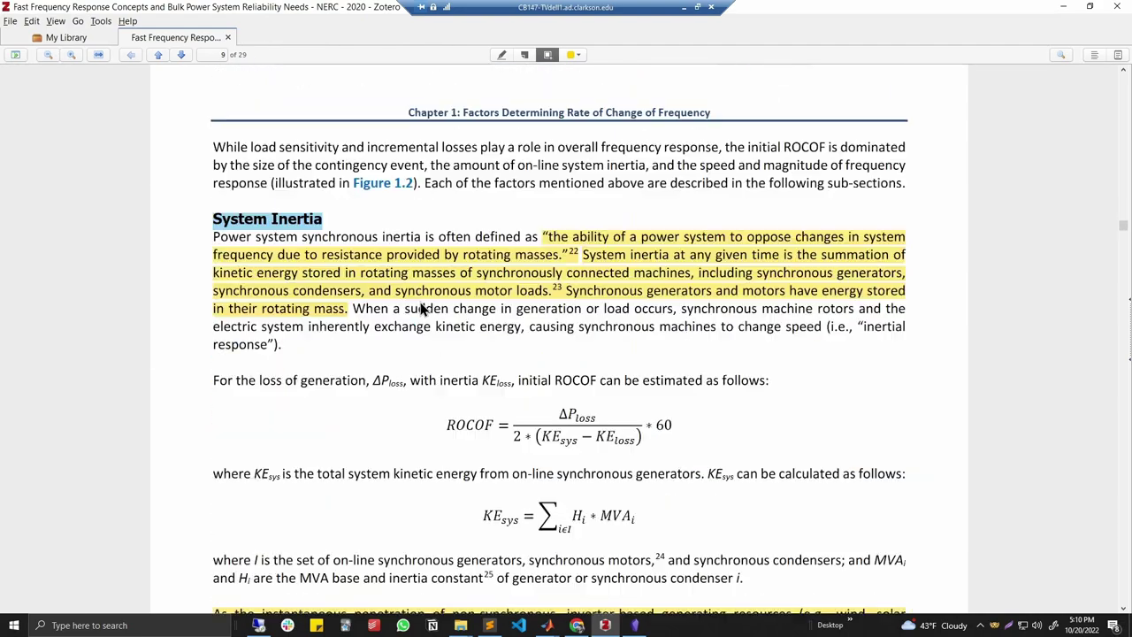
{"action": "scroll", "coordinate": [531, 282], "scroll_direction": "down", "scroll_amount": 10}
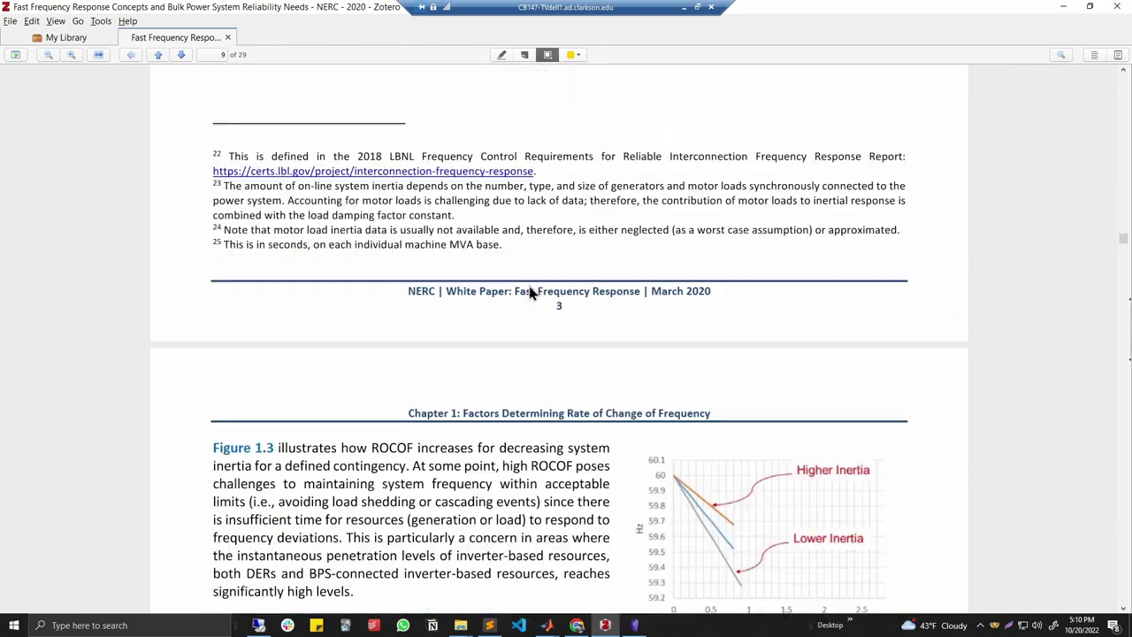
{"action": "scroll", "coordinate": [532, 295], "scroll_direction": "down", "scroll_amount": 6}
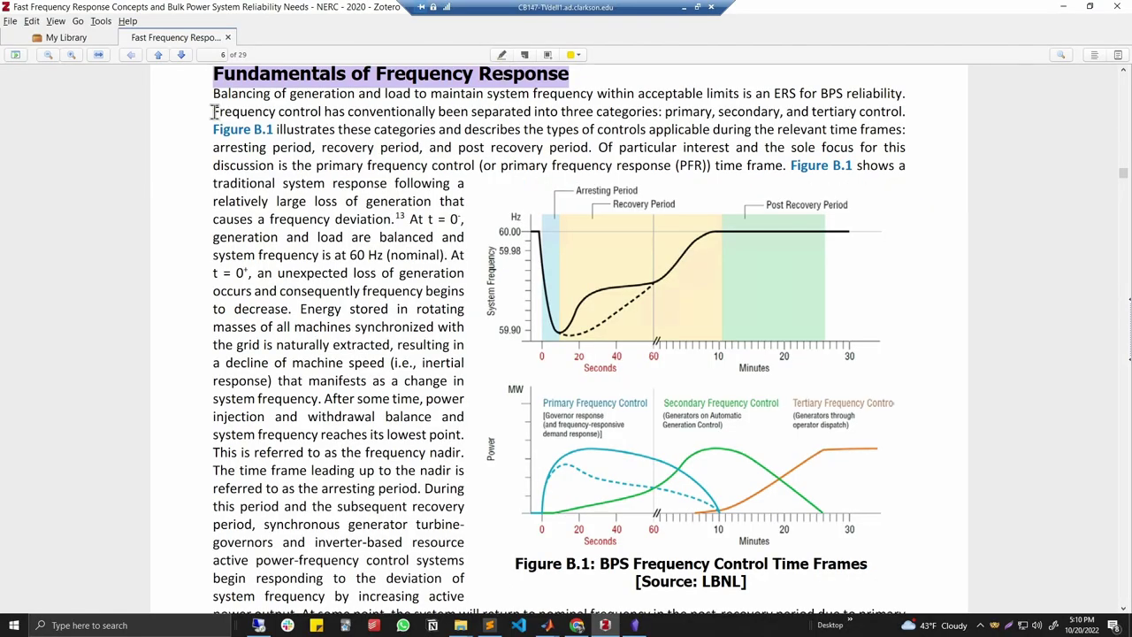
Step: Highlight the three frequency-control categories sentence and box Figure B.1 as an image annotation
{"action": "left_click_drag", "start_coordinate": [213, 112], "coordinate": [903, 112]}
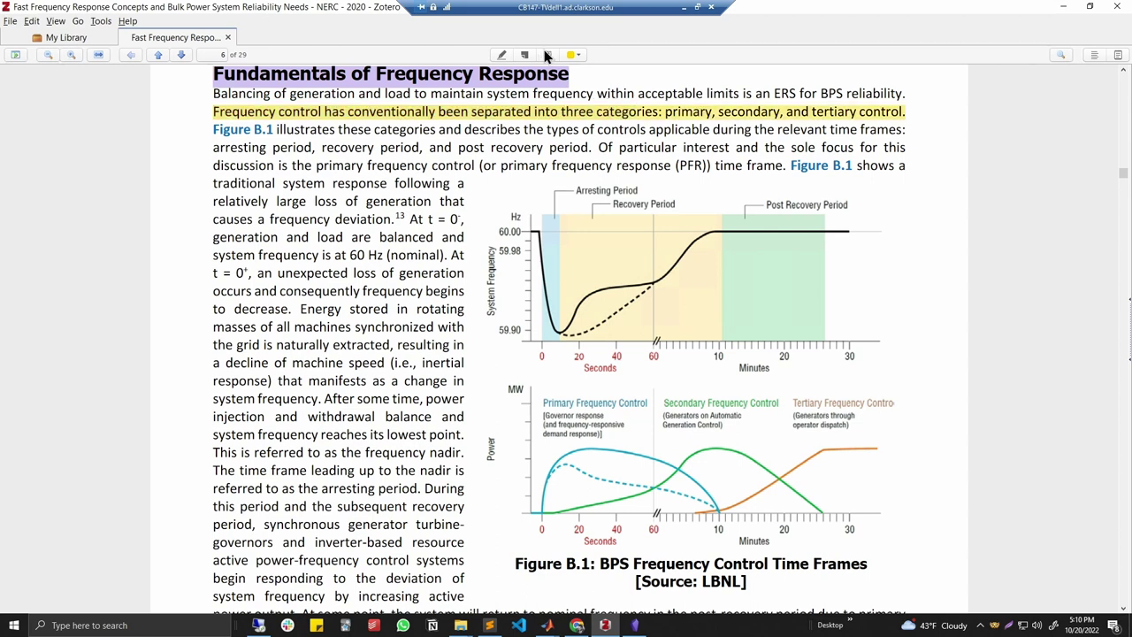
{"action": "left_click_drag", "start_coordinate": [474, 177], "coordinate": [915, 610]}
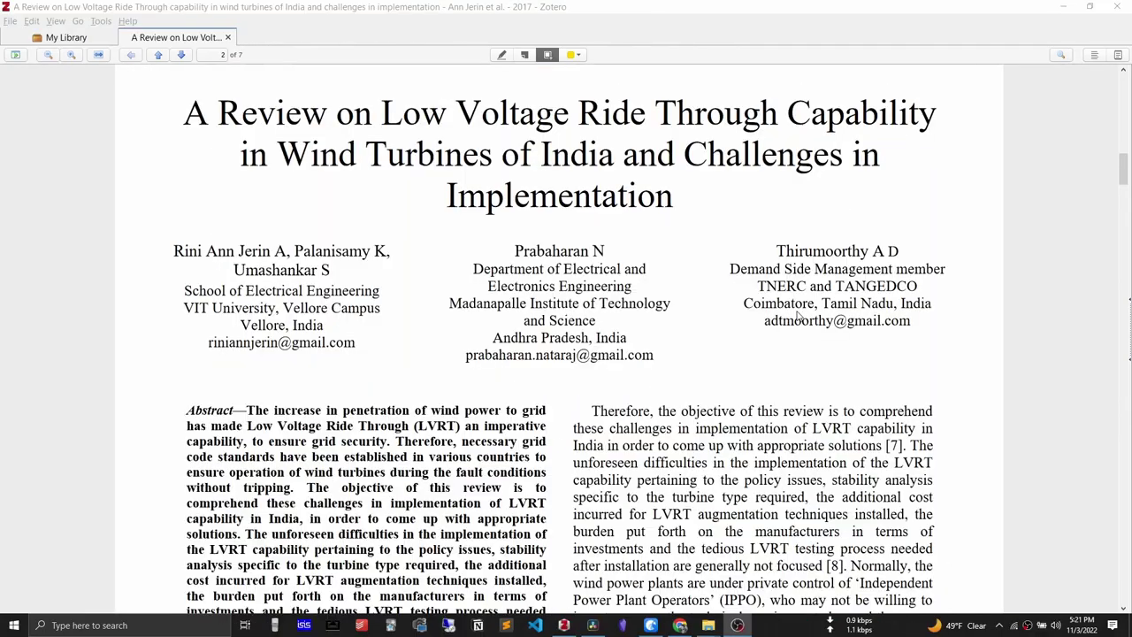
{"action": "scroll", "coordinate": [795, 316], "scroll_direction": "down", "scroll_amount": 15}
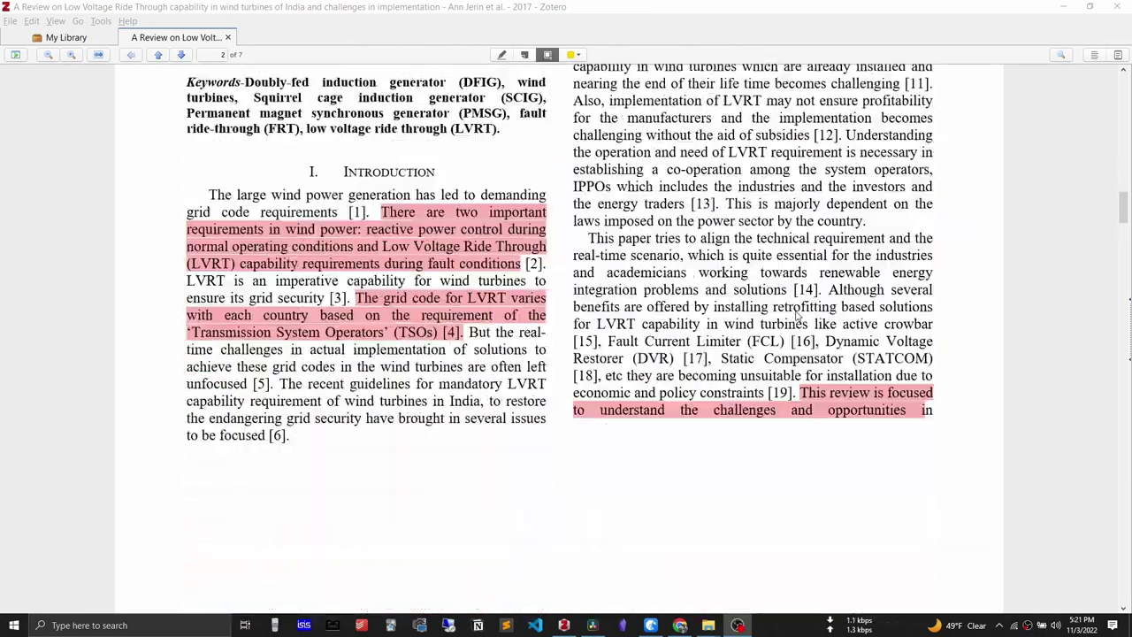
Step: In My Library, create an annotations note for the 2017 Low Voltage Ride Through review
{"action": "scroll", "coordinate": [795, 315], "scroll_direction": "down", "scroll_amount": 7}
{"action": "scroll", "coordinate": [794, 315], "scroll_direction": "up", "scroll_amount": 2}
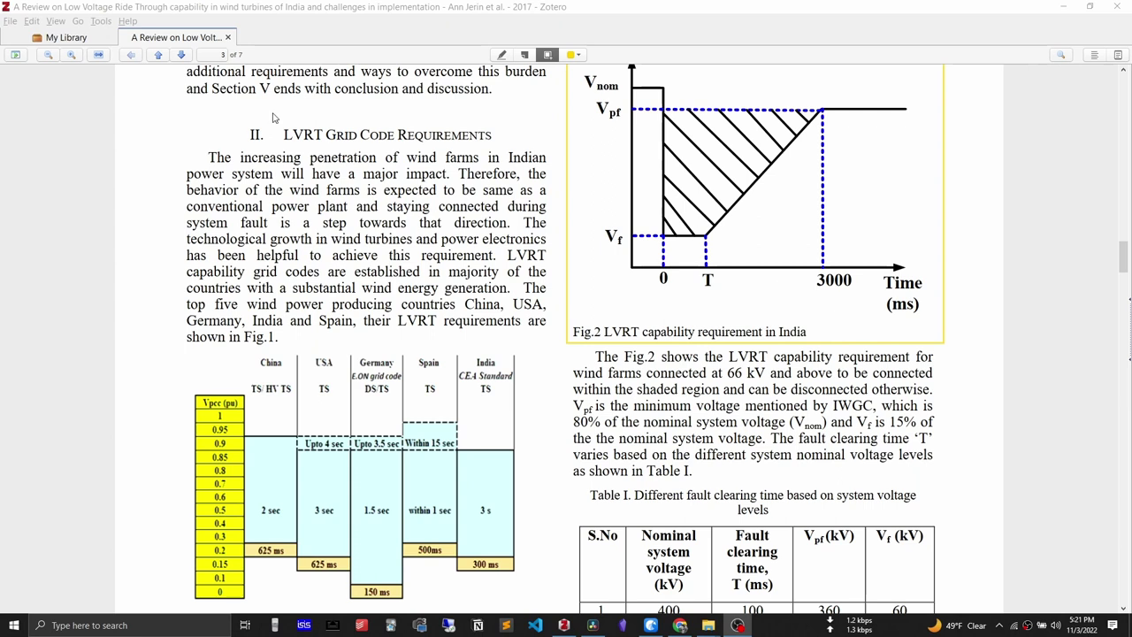
{"action": "left_click", "coordinate": [80, 39]}
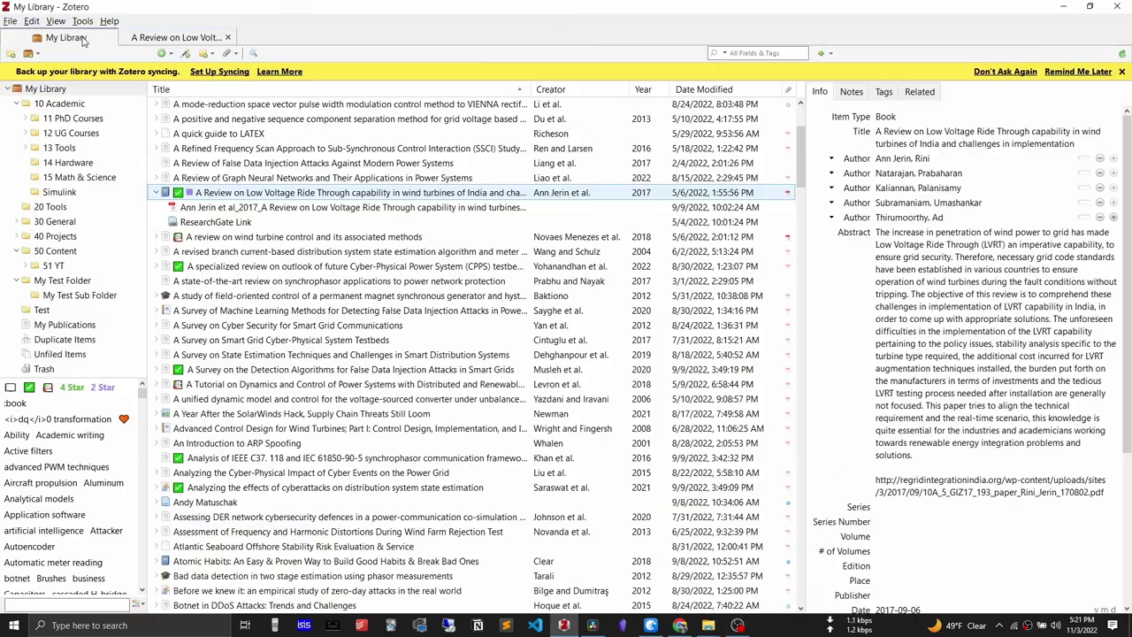
{"action": "right_click", "coordinate": [292, 196]}
{"action": "left_click", "coordinate": [364, 277]}
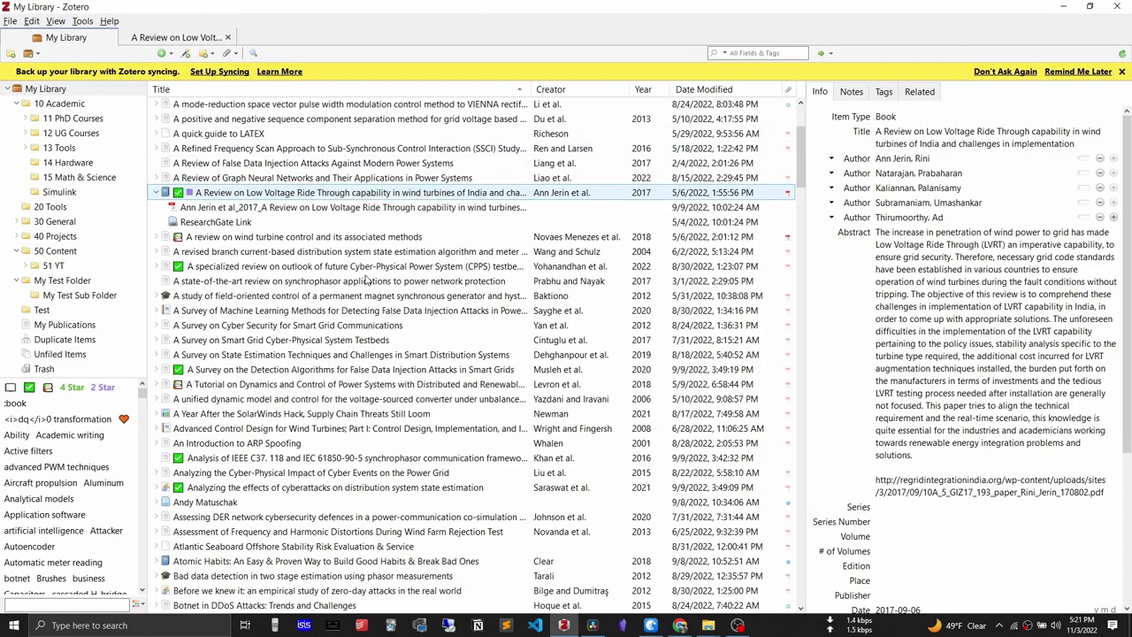